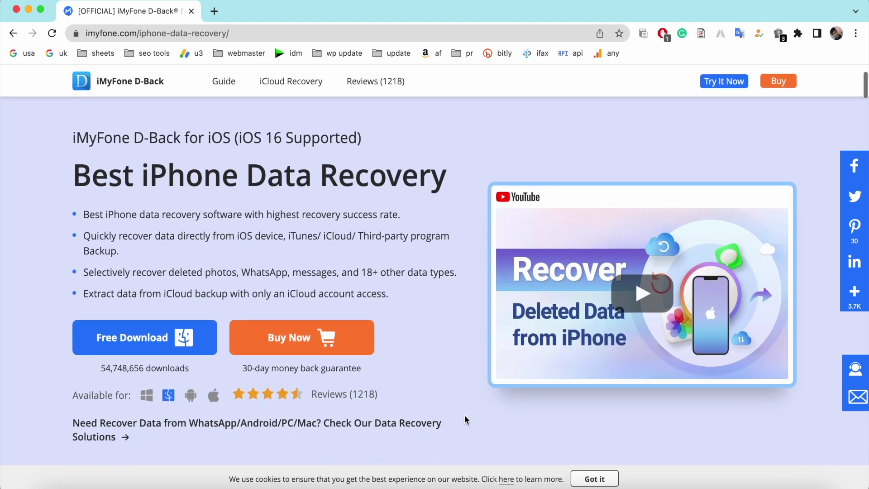
Step: Download the D-Back for iOS Mac installer and open the downloaded zip to launch the app
scroll(464, 415, down, 6)
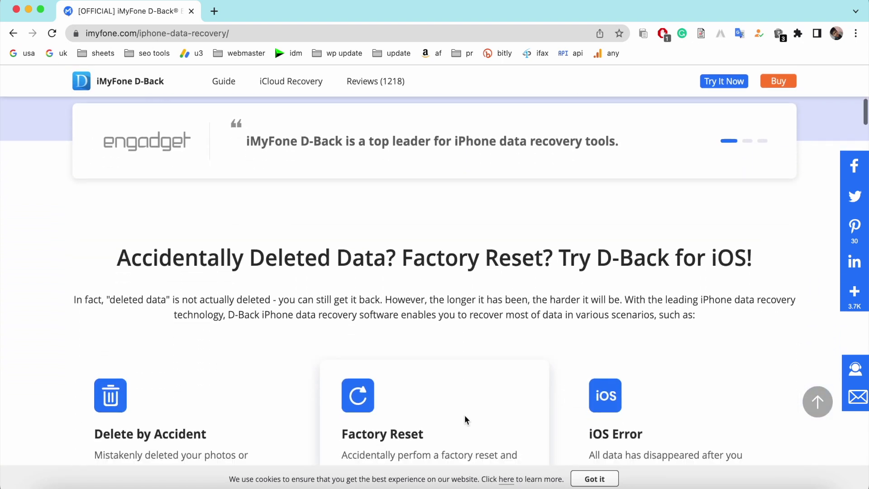
scroll(465, 415, down, 2)
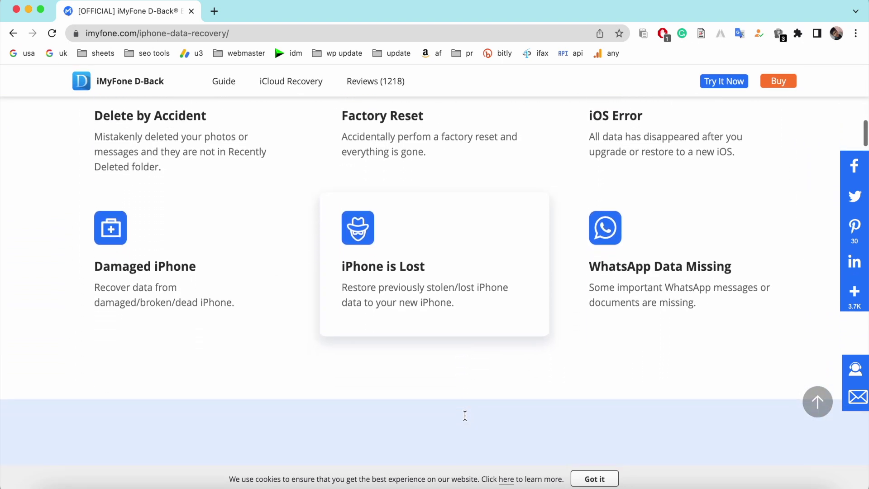
scroll(465, 415, up, 2)
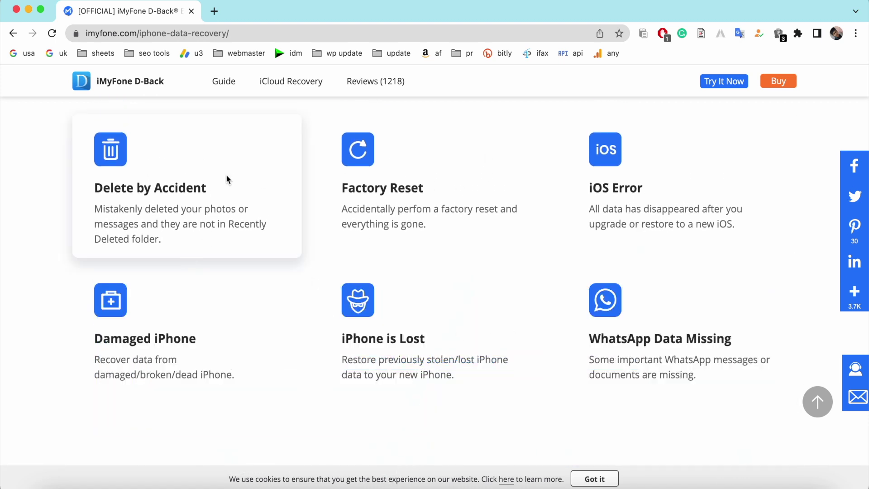
scroll(429, 252, up, 10)
scroll(428, 252, up, 5)
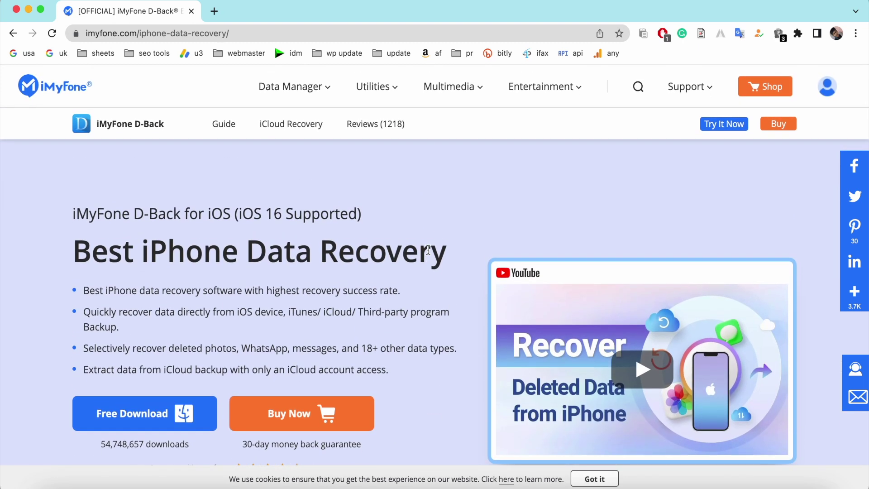
scroll(428, 249, down, 2)
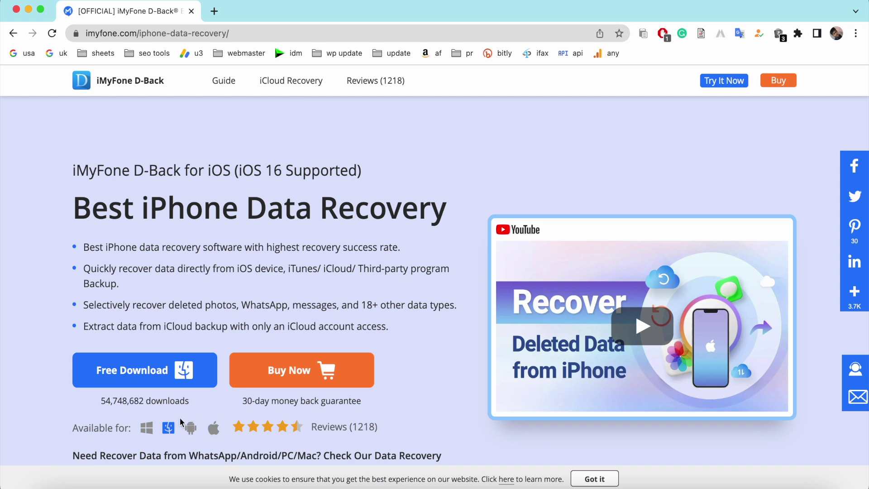
click(172, 377)
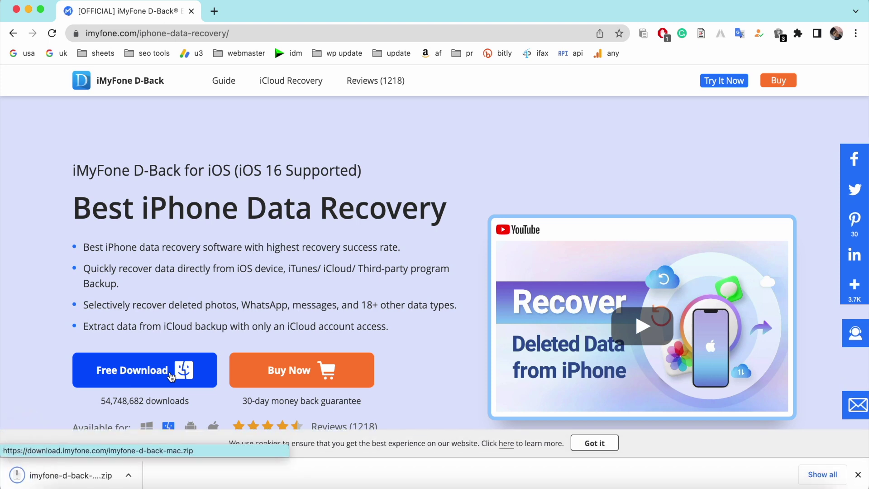
click(87, 475)
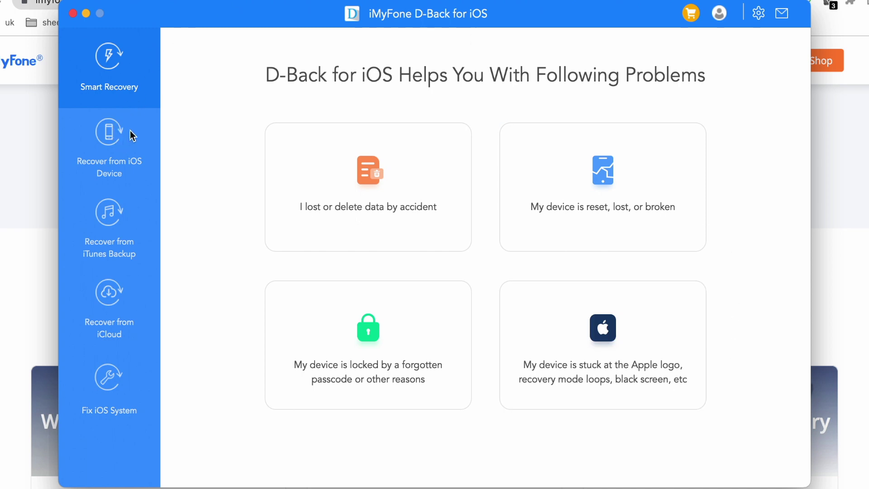
Step: Look over the iTunes Backup and iCloud modes, then settle on Recover from iOS Device with iPhone 13
click(116, 156)
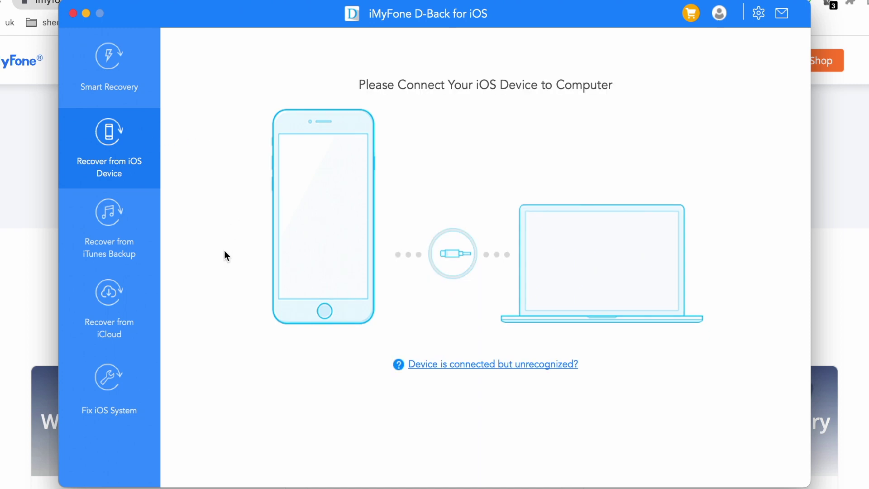
click(127, 238)
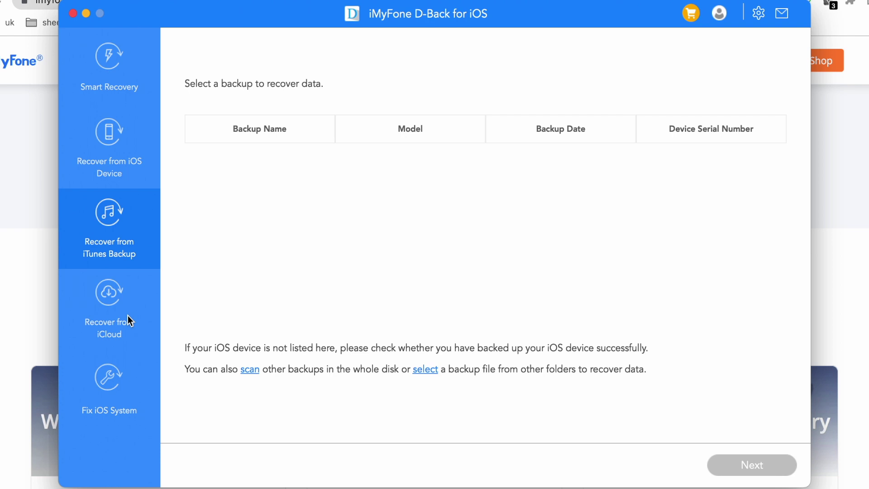
click(114, 314)
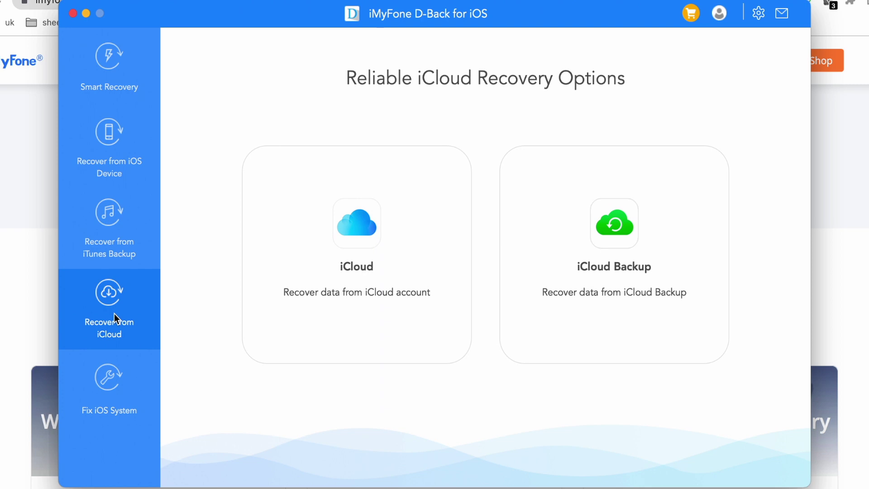
click(114, 142)
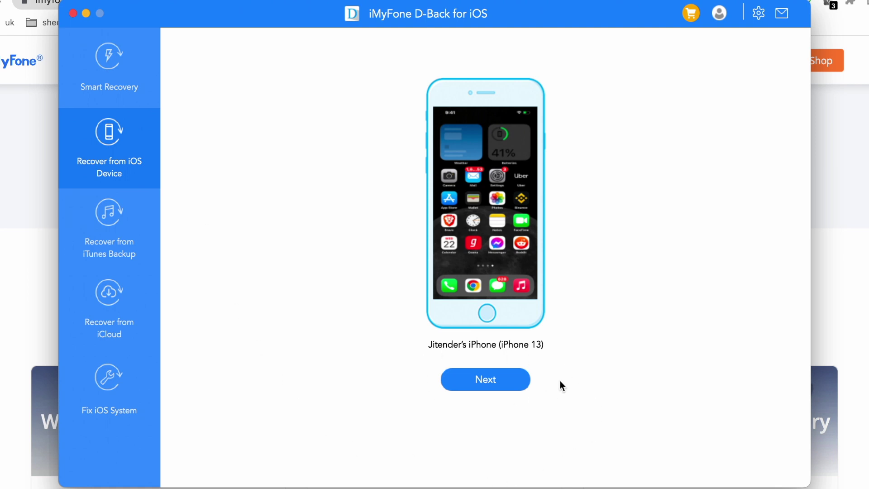
Step: Continue with the detected iPhone, clear Select all and tick only Messages
click(498, 384)
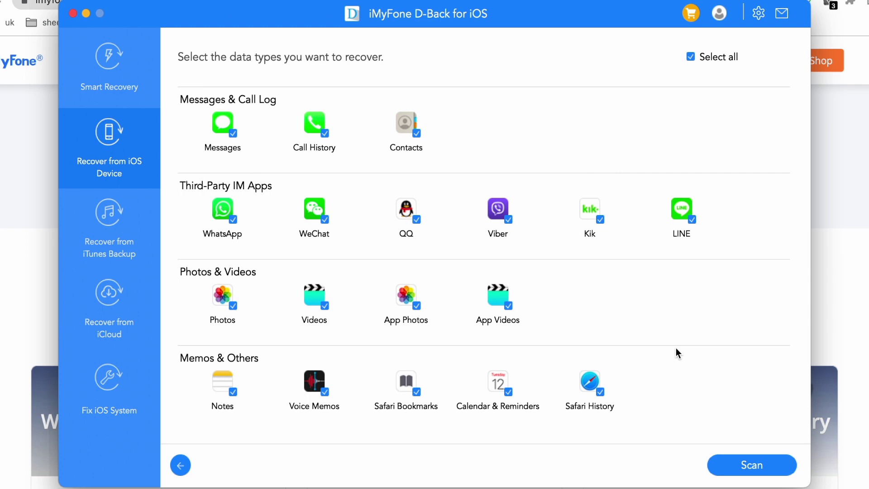
click(690, 56)
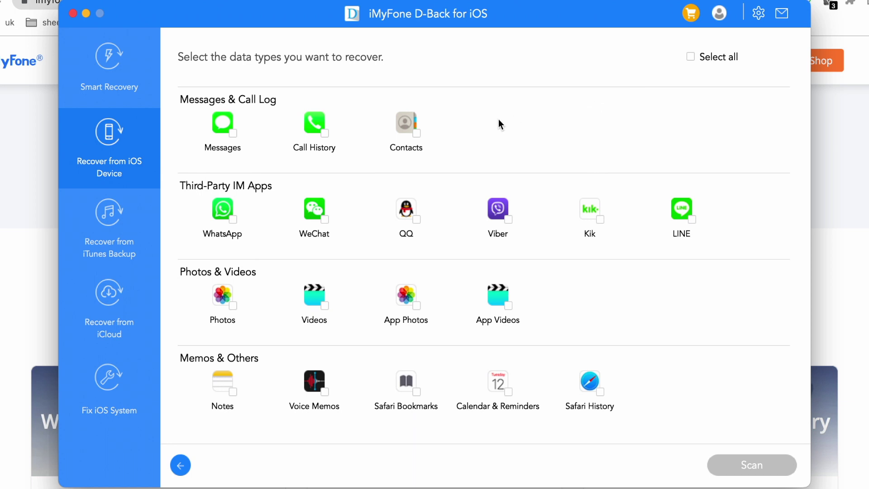
click(233, 133)
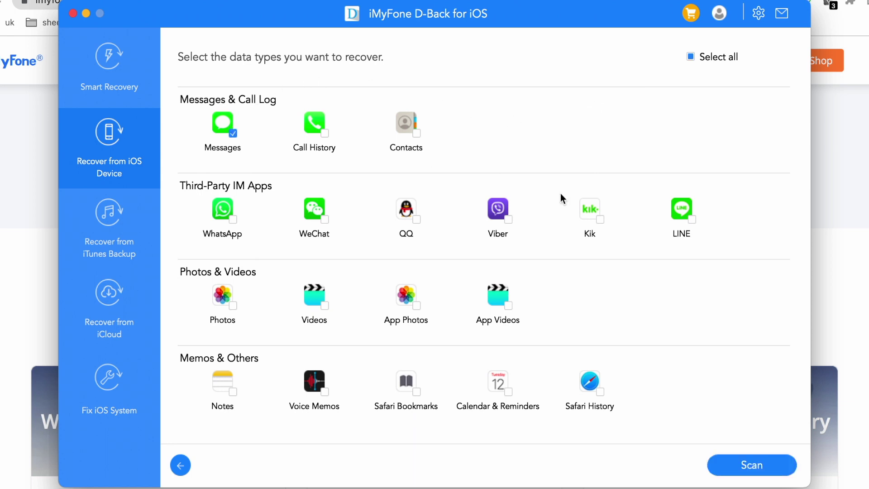
Step: Scan the iPhone for messages until the Messages (636) results list appears
click(740, 465)
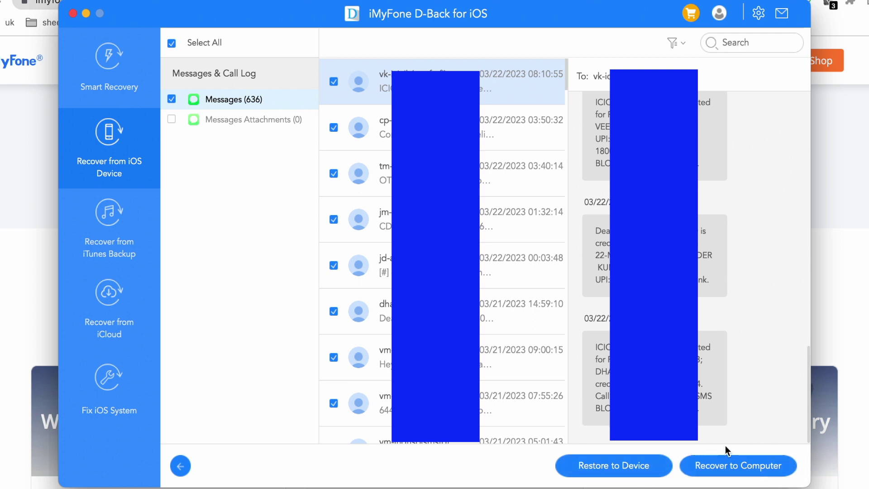
Step: Sign in to the iMyFone account with its e-mail, then reopen Recover to Computer for the messages
click(773, 472)
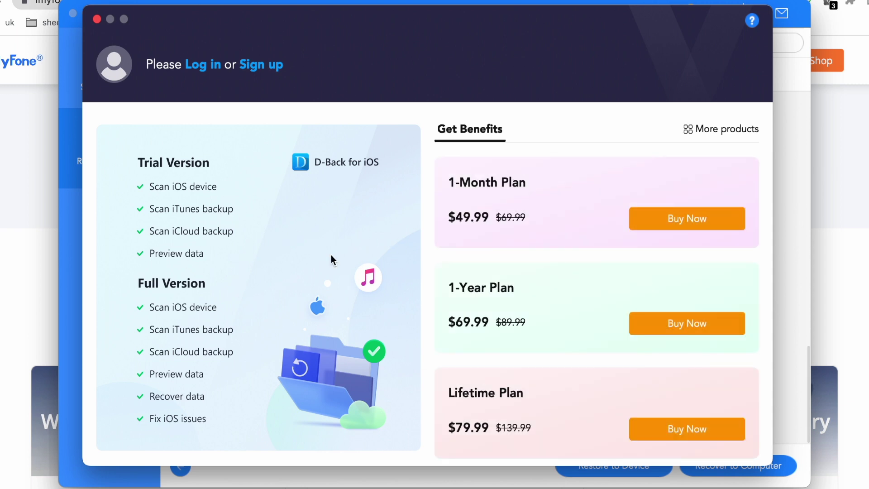
click(203, 65)
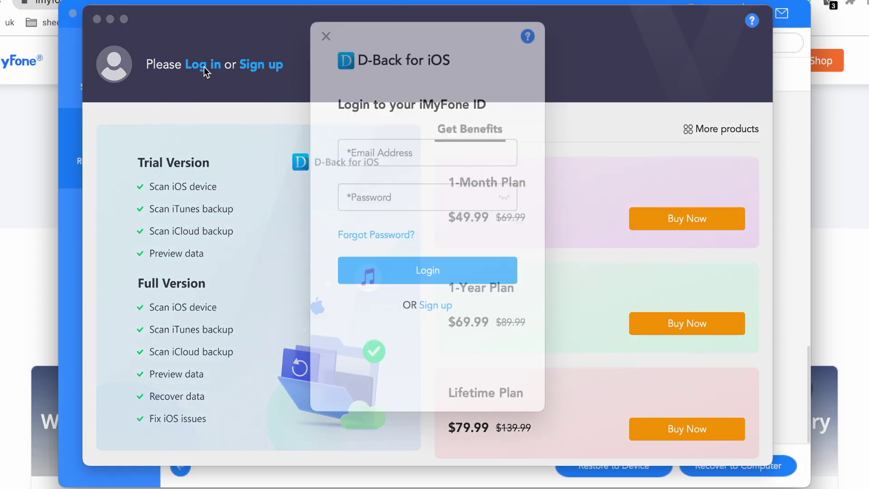
click(372, 161)
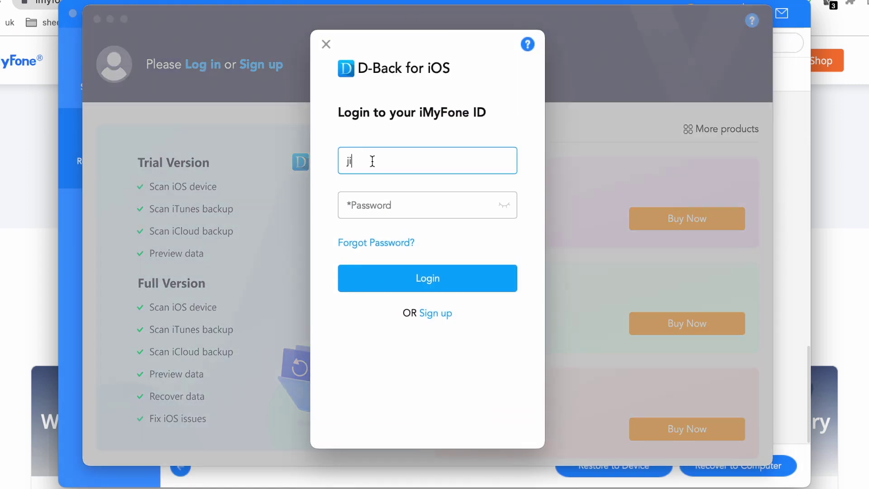
key(Tab)
click(427, 279)
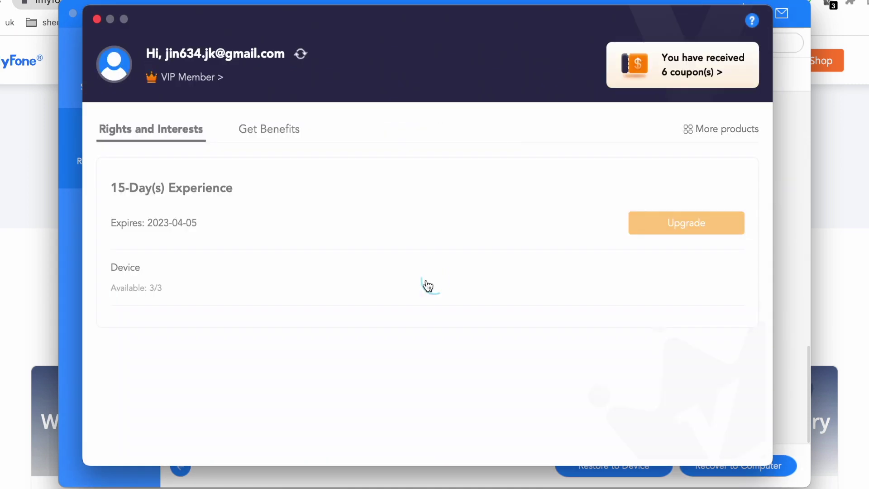
click(96, 19)
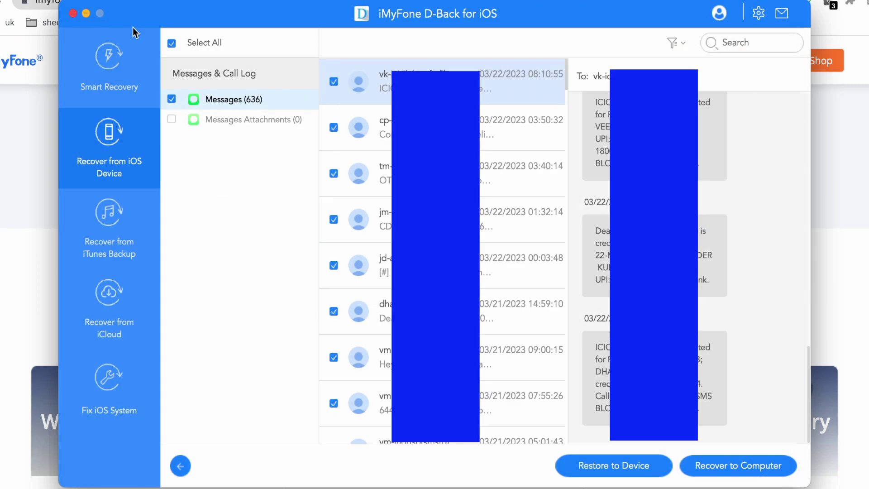
click(733, 467)
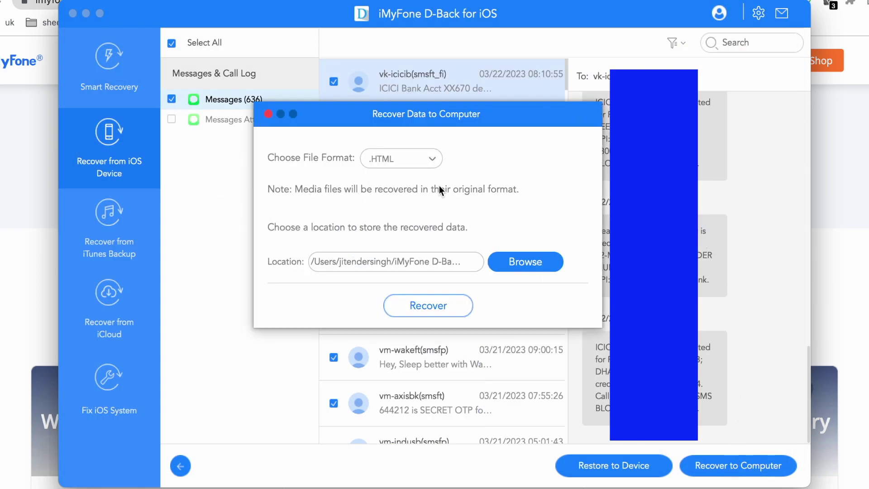
Step: Export the messages as .CSV to the Desktop and open the dated Messages folder to check them
click(433, 160)
click(415, 174)
click(507, 265)
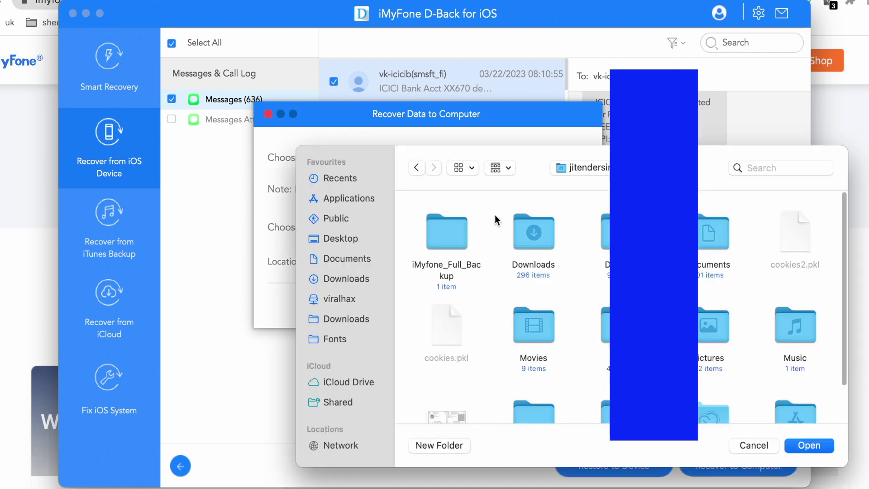
click(348, 238)
click(818, 446)
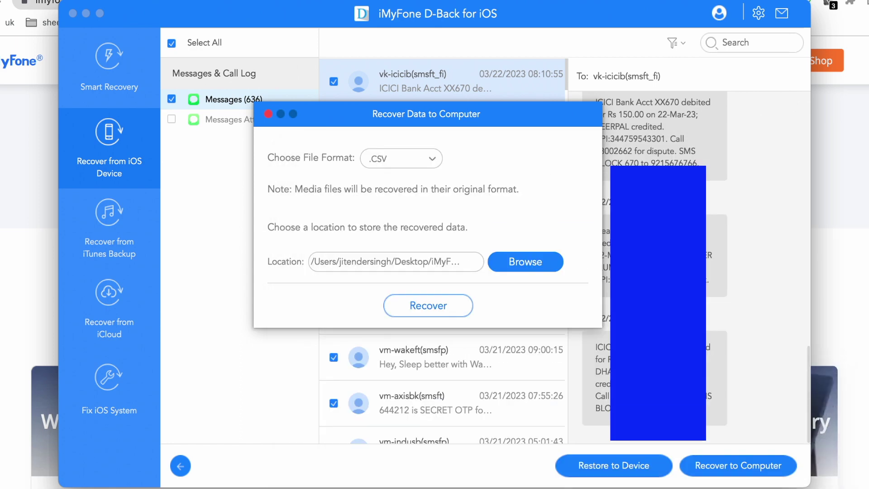
click(446, 305)
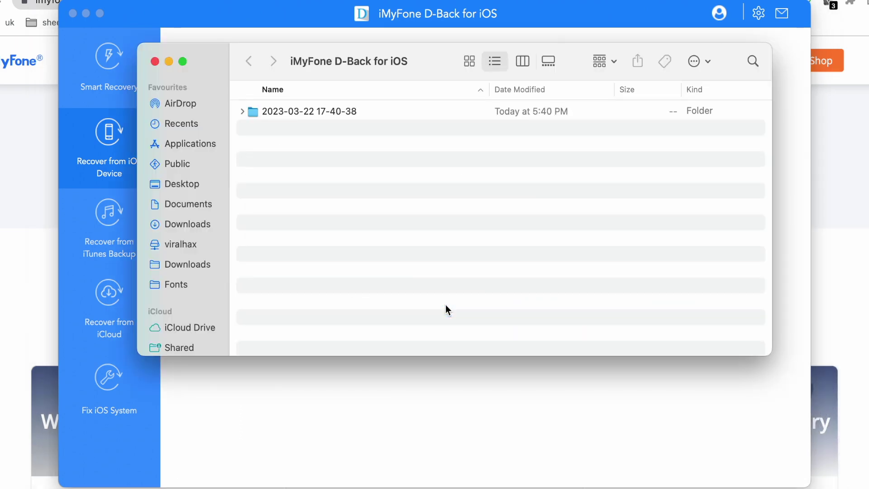
double_click(340, 113)
double_click(339, 113)
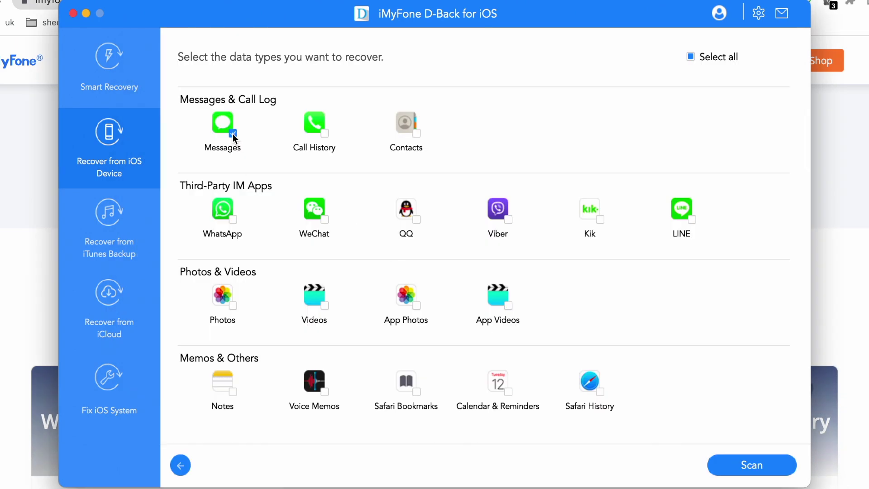
Step: Tick Photos under Photos & Videos and scan the iPhone, finding 9312 photos
click(232, 306)
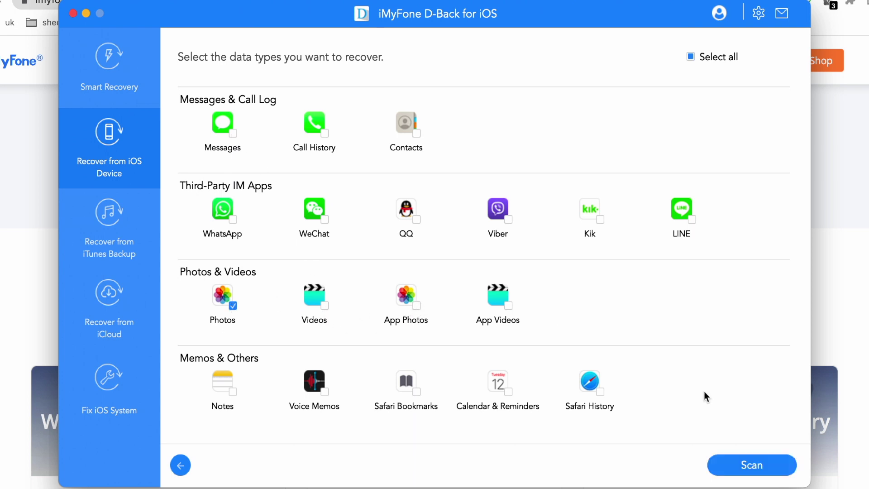
click(757, 472)
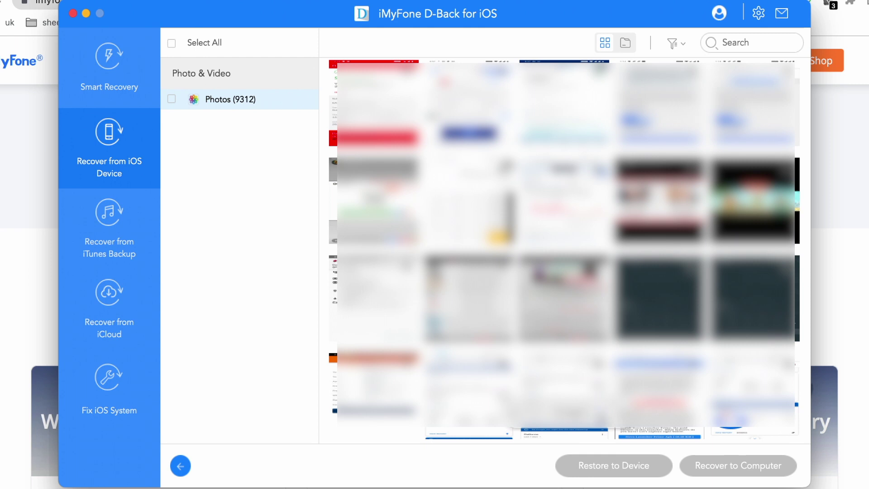
Step: Select all 9312 photos and recover them to the Desktop output folder
click(172, 43)
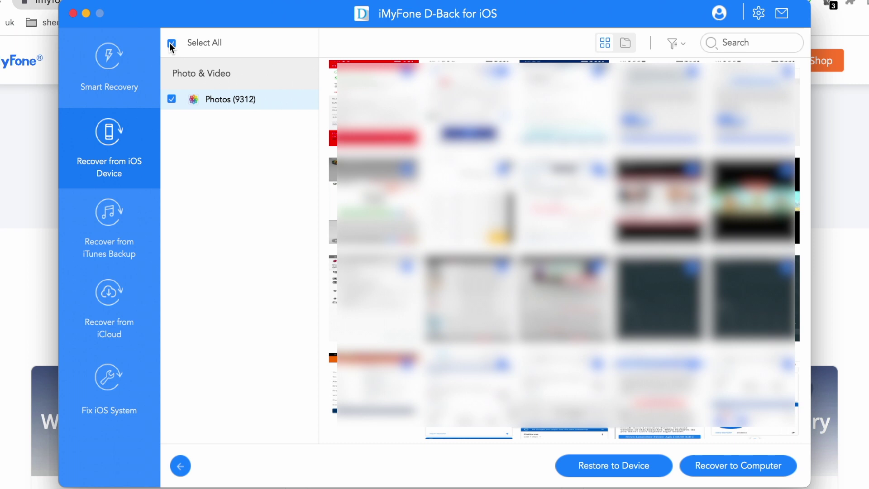
click(172, 43)
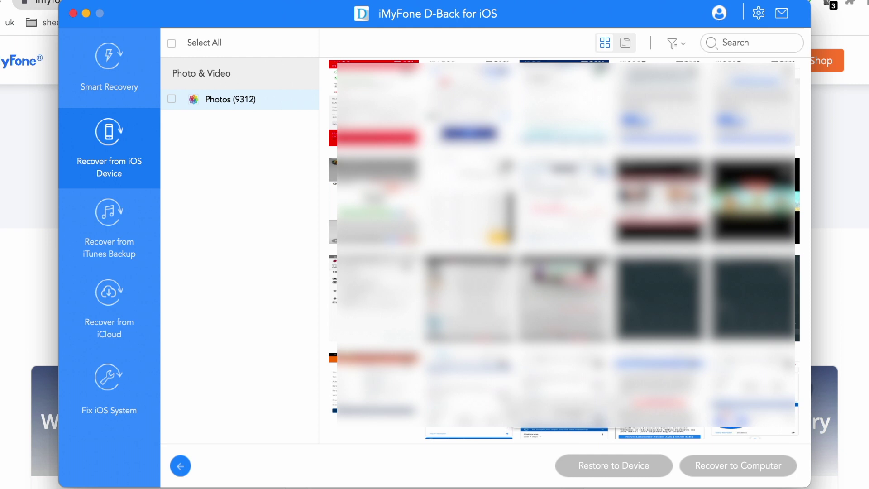
click(171, 43)
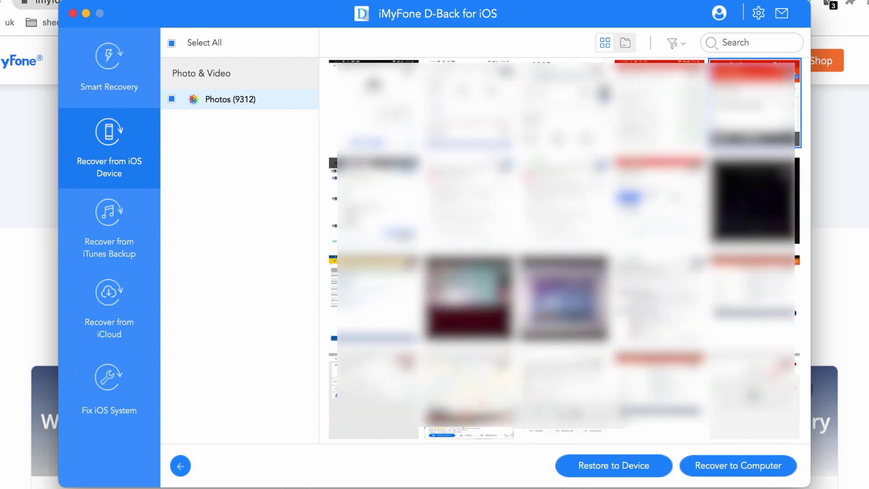
click(733, 465)
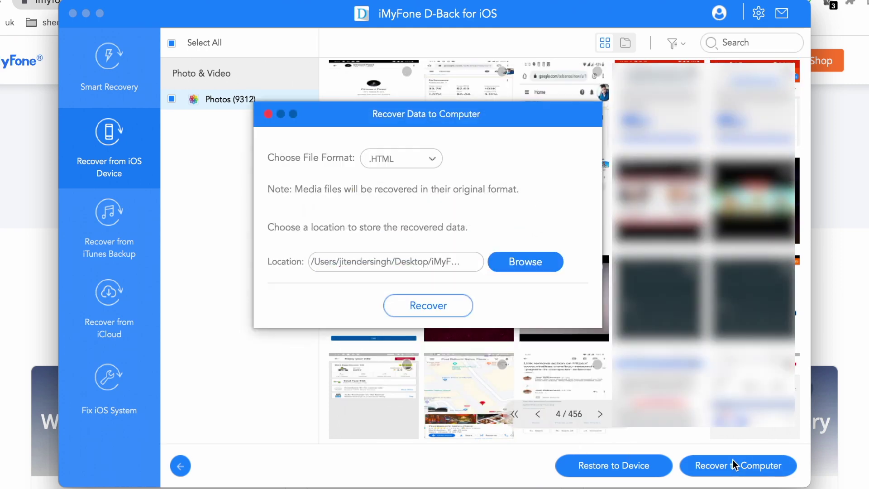
click(447, 307)
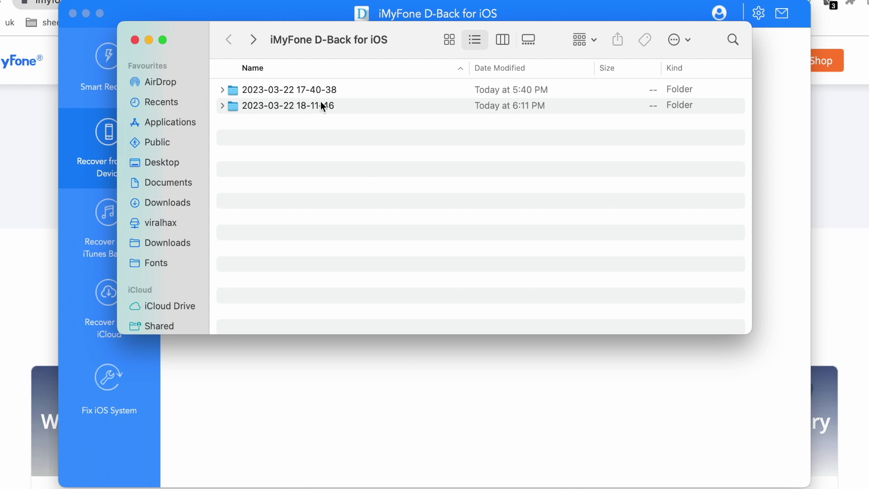
double_click(338, 103)
double_click(312, 92)
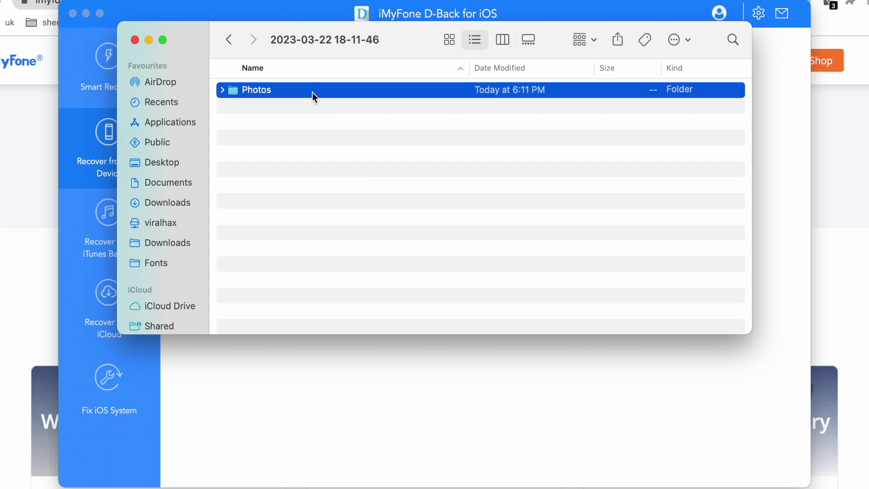
double_click(318, 105)
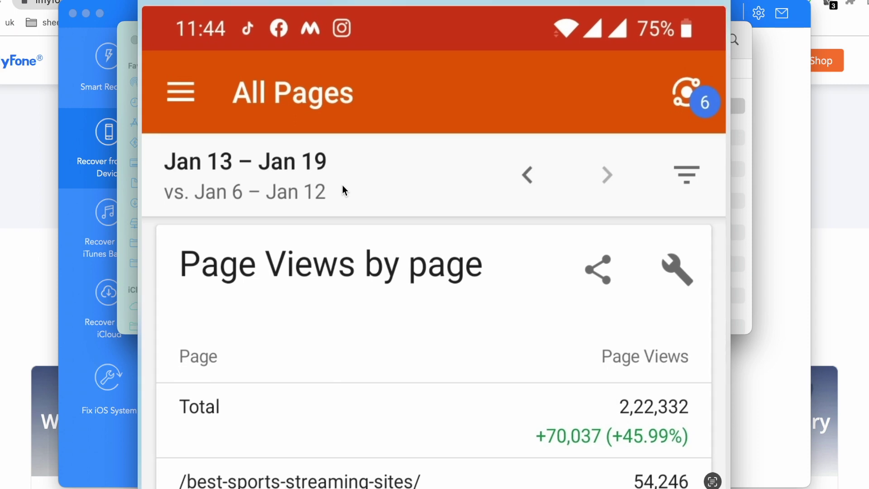
scroll(342, 186, up, 5)
scroll(342, 186, down, 5)
scroll(342, 186, up, 5)
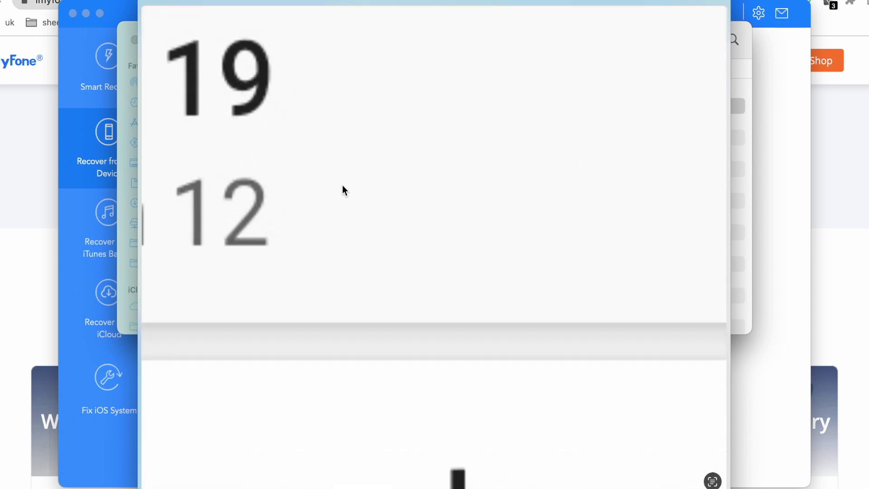
scroll(342, 186, down, 5)
scroll(343, 189, down, 5)
scroll(342, 189, up, 5)
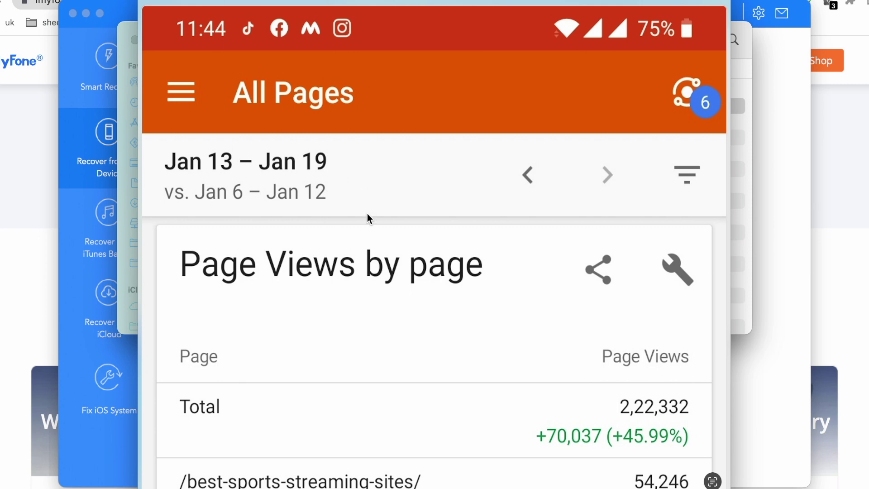
key(space)
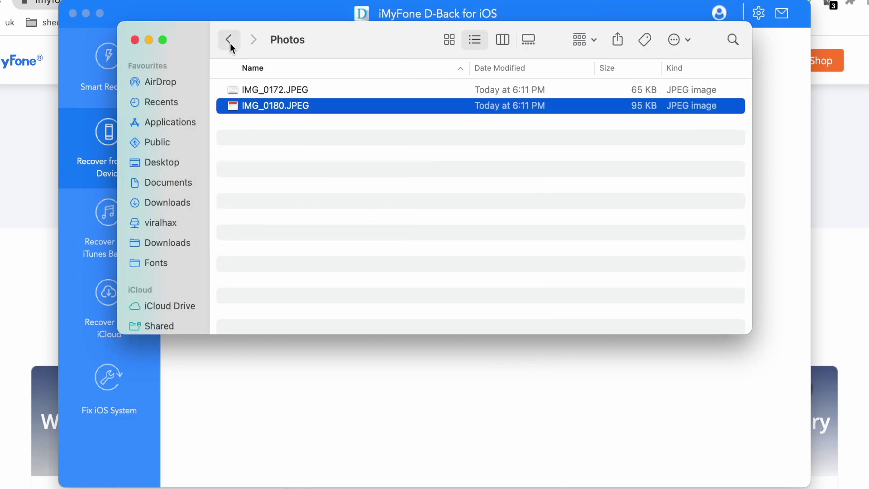
Step: Close the Finder window to reveal the Files recovery completed! screen
click(134, 41)
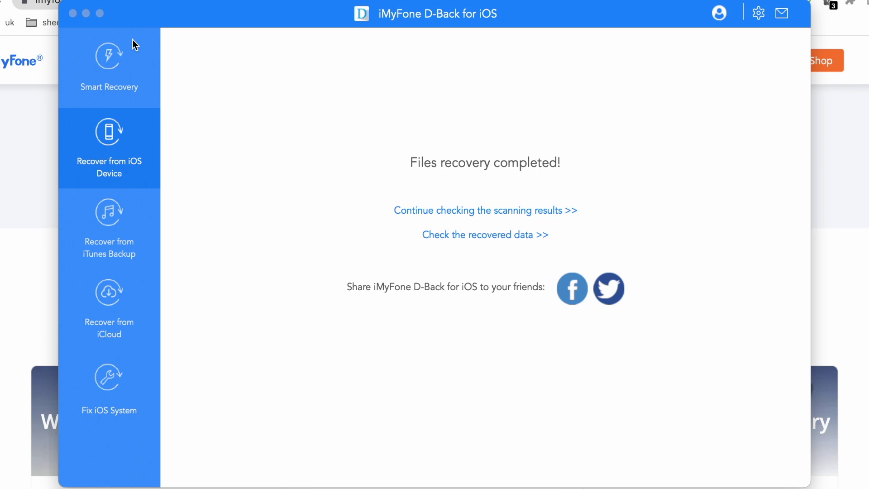